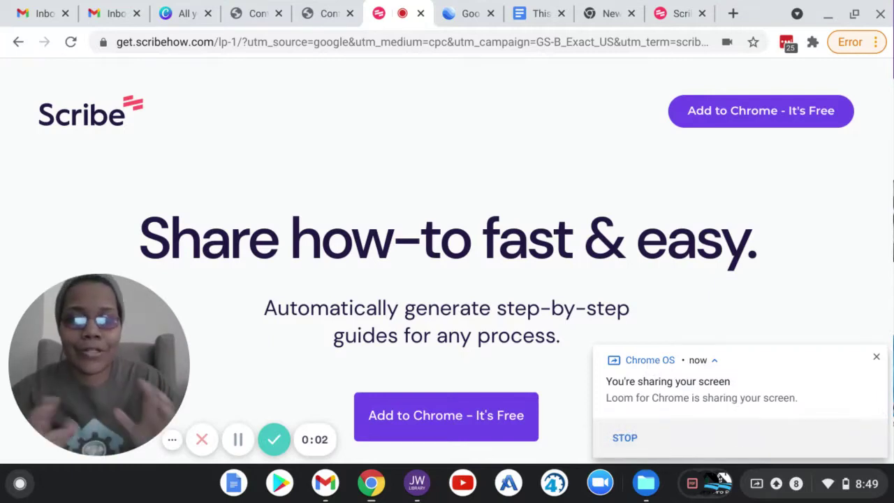
- Start a new process recording with the Scribe browser extension
click(876, 357)
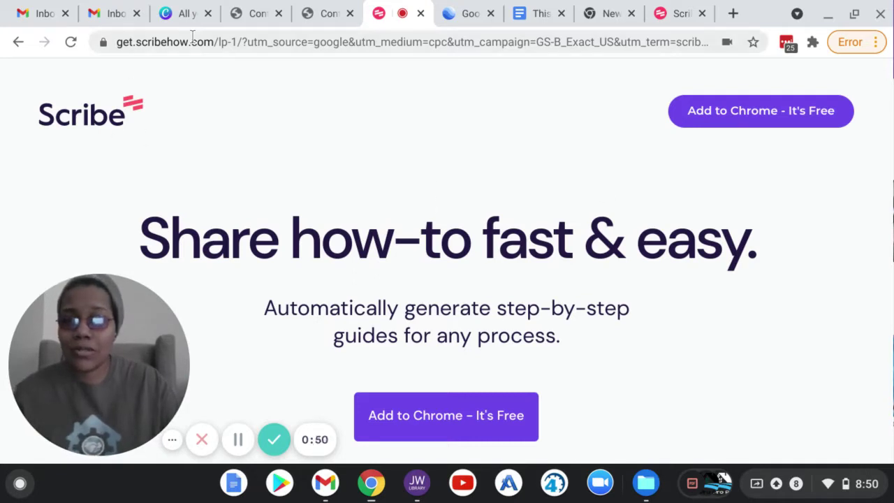
drag(138, 44, 207, 43)
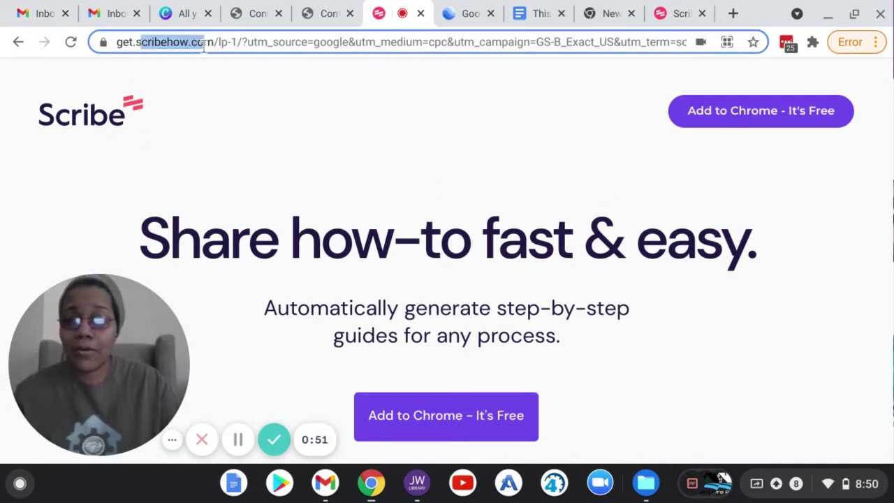
click(295, 143)
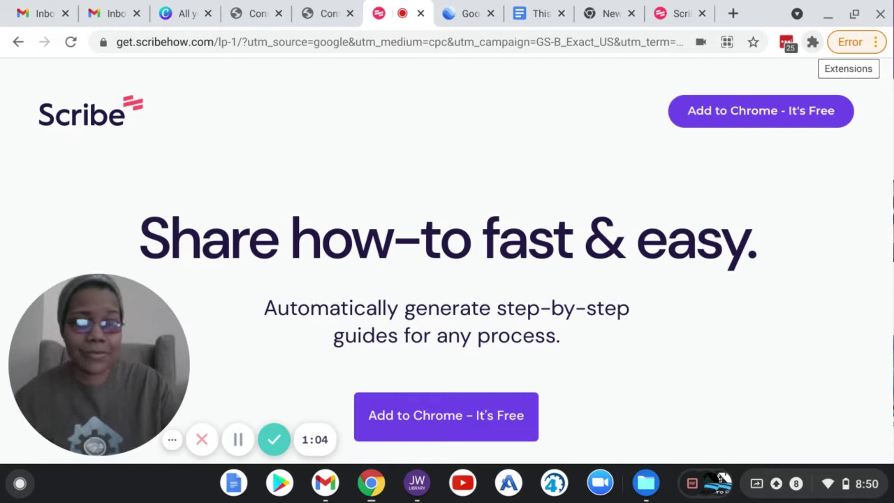
click(813, 42)
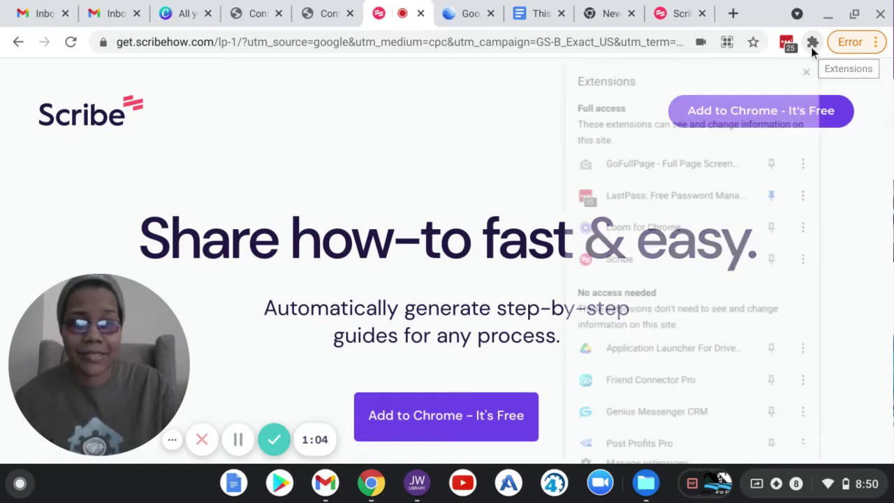
click(687, 261)
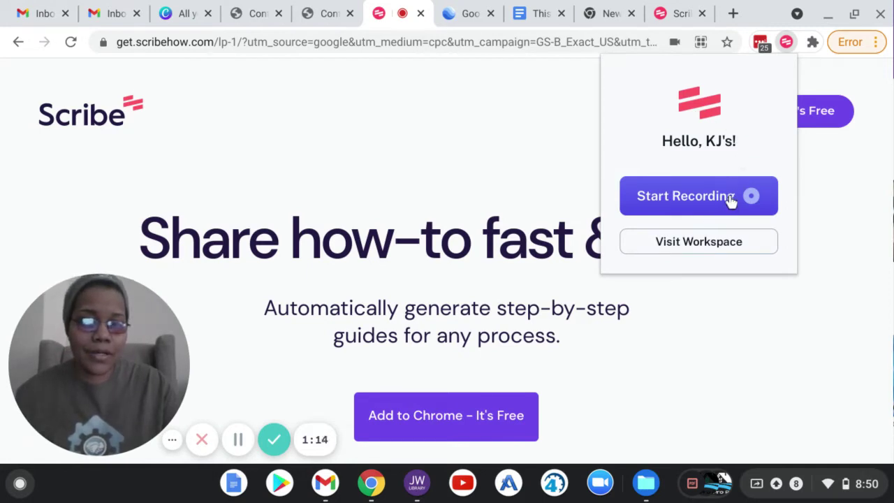
click(686, 199)
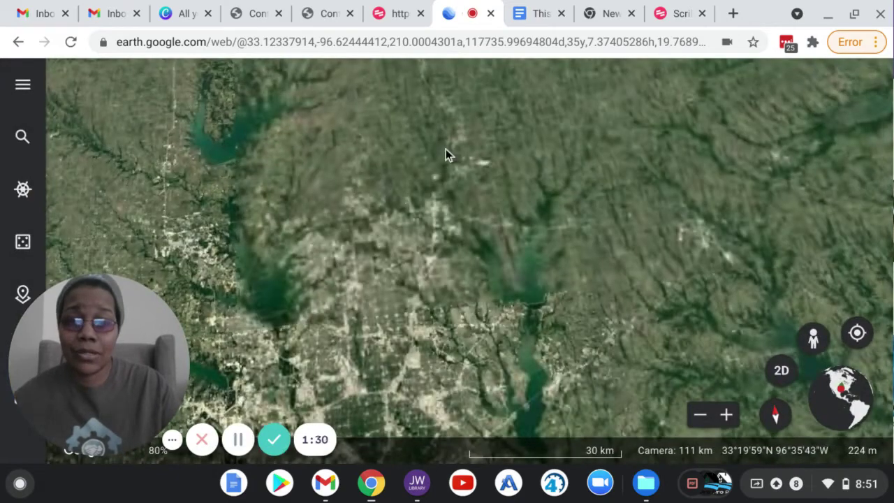
- In Google Earth, look up the first address in the recent searches and show its location
click(21, 140)
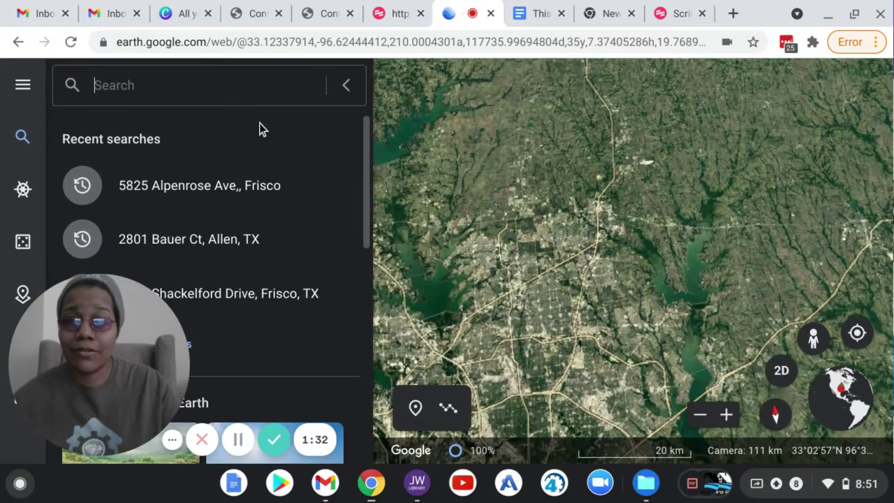
click(163, 203)
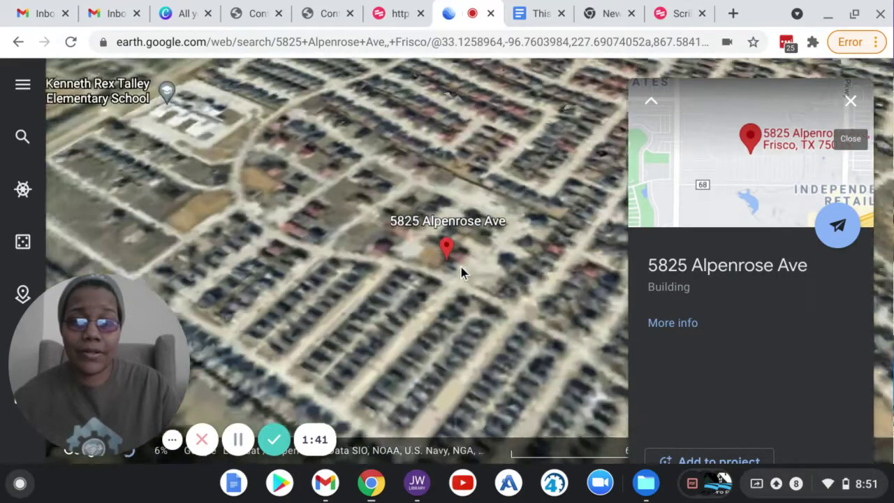
scroll(461, 269, up, 3)
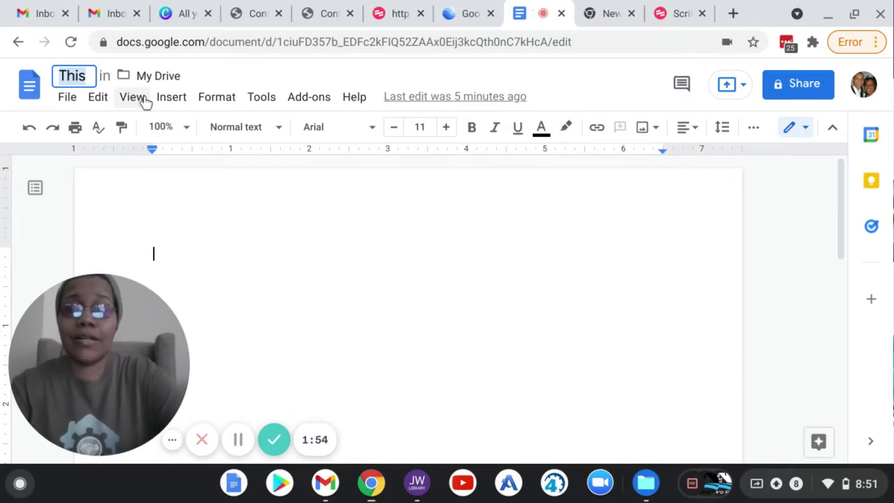
- In Google Docs, rename the open document to "123 Street Address" and remove its star
key(BackSpace)
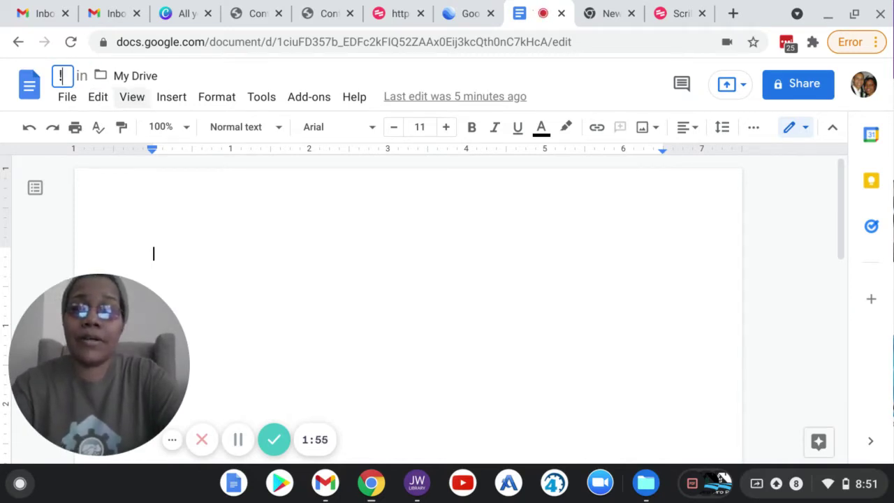
text(12)
key(BackSpace)
key(BackSpace)
text(123)
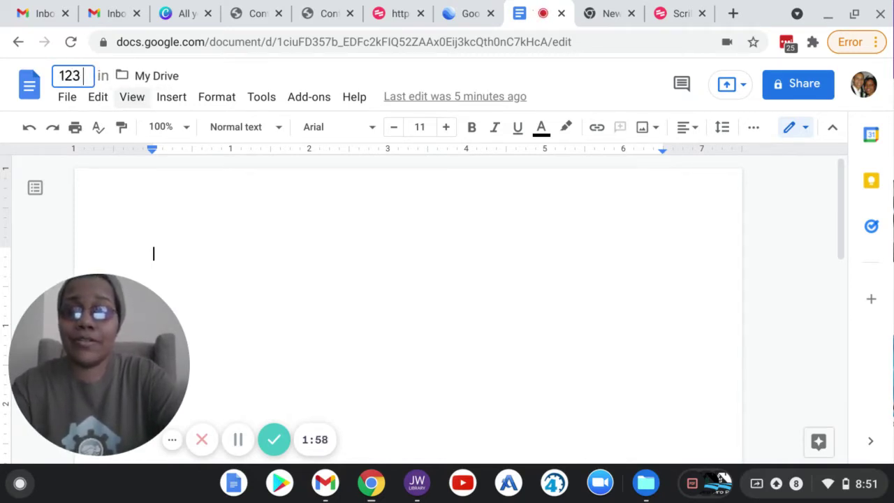
text( Street )
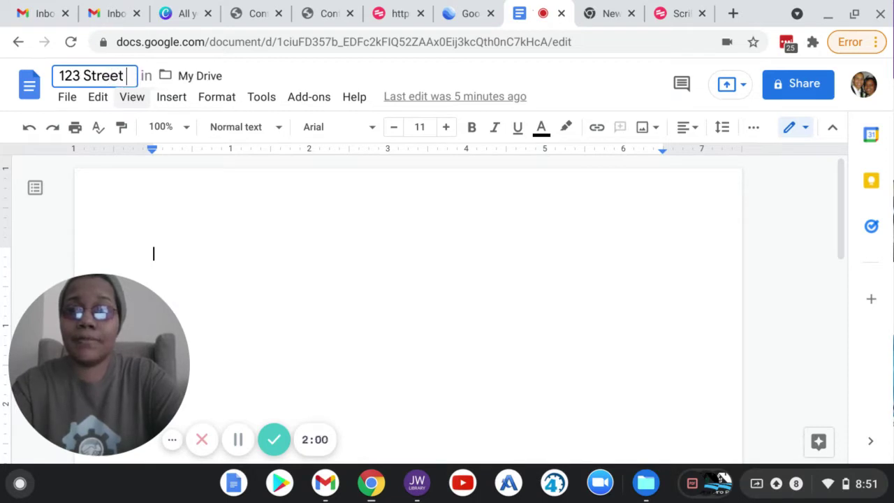
text(Address)
key(Return)
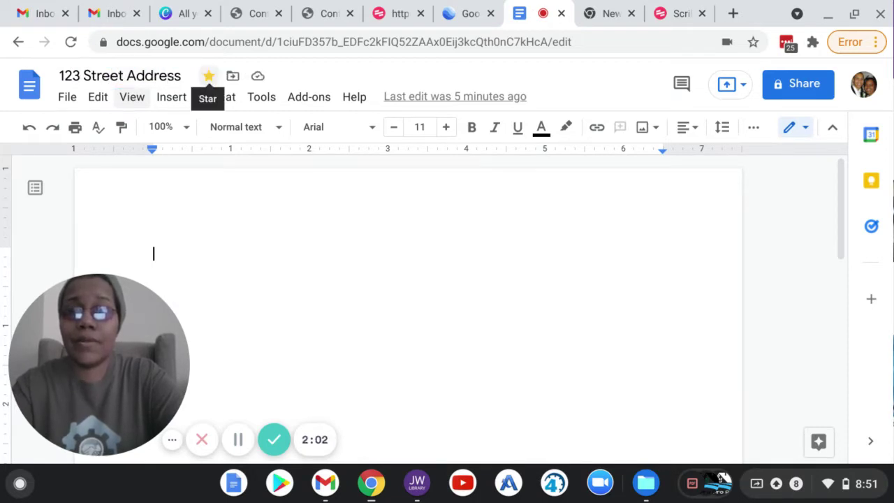
click(208, 75)
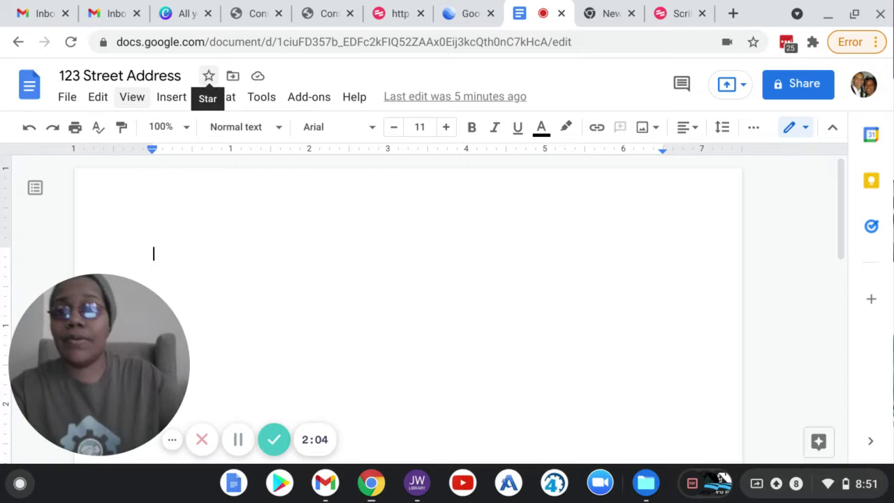
- Write the sentence "This is the next and last step" in the blank document body
text(Th)
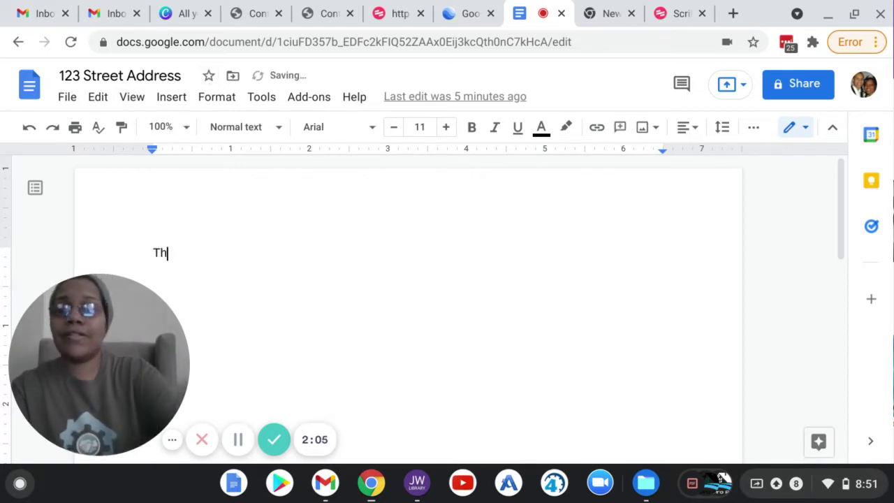
text(is is )
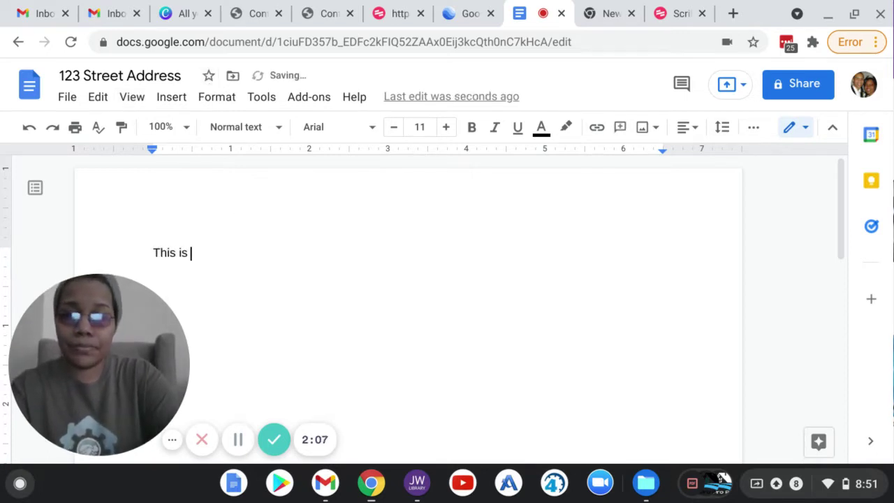
text(the next and lst)
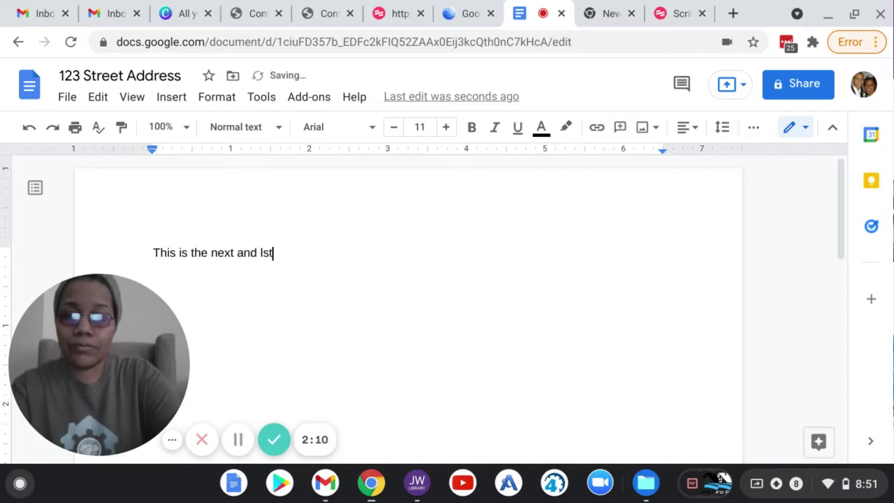
key(BackSpace)
key(BackSpace)
text(ast step)
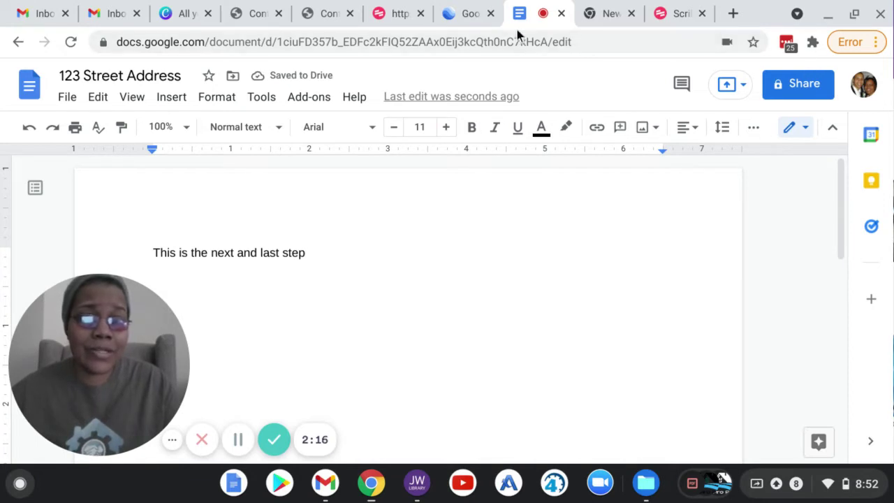
- Stop the Scribe recording to generate the step-by-step guide
click(812, 42)
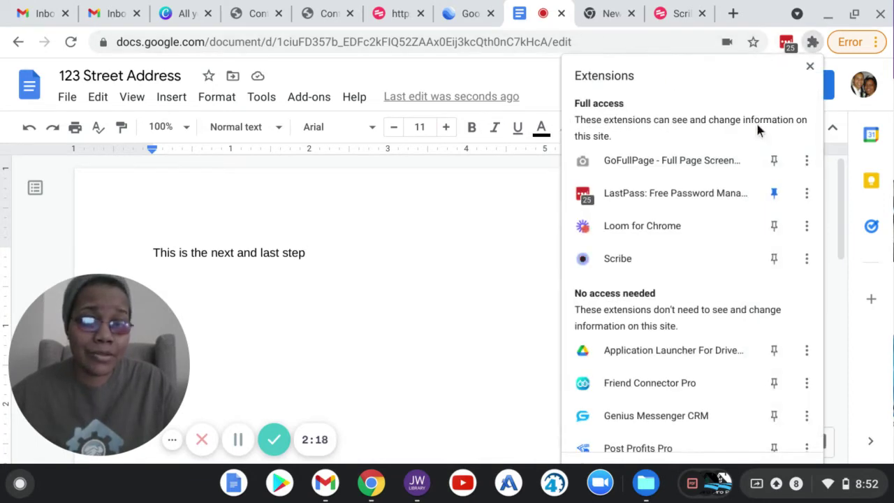
click(666, 256)
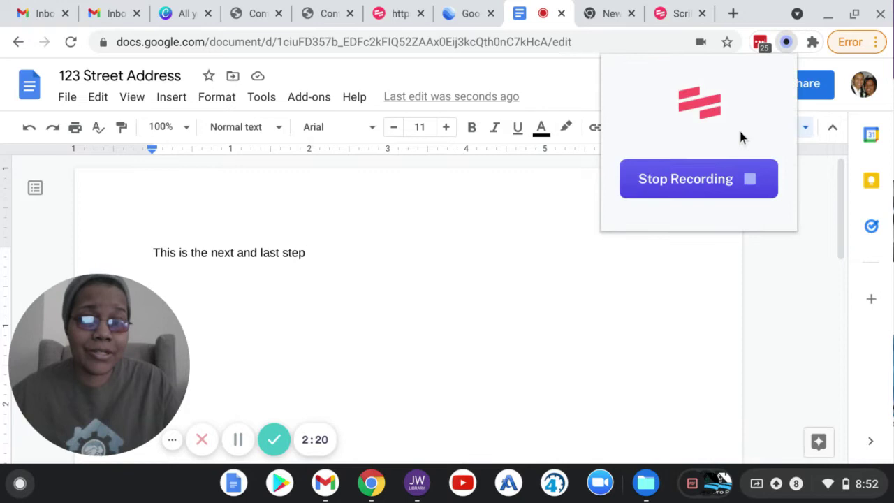
click(727, 194)
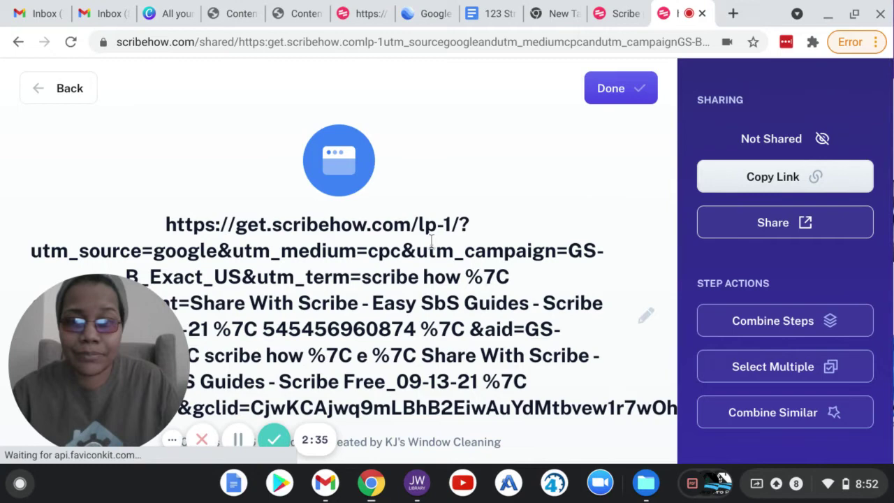
- Replace the generated guide's long URL title with "This is a test "How to" SOP"
scroll(431, 232, down, 5)
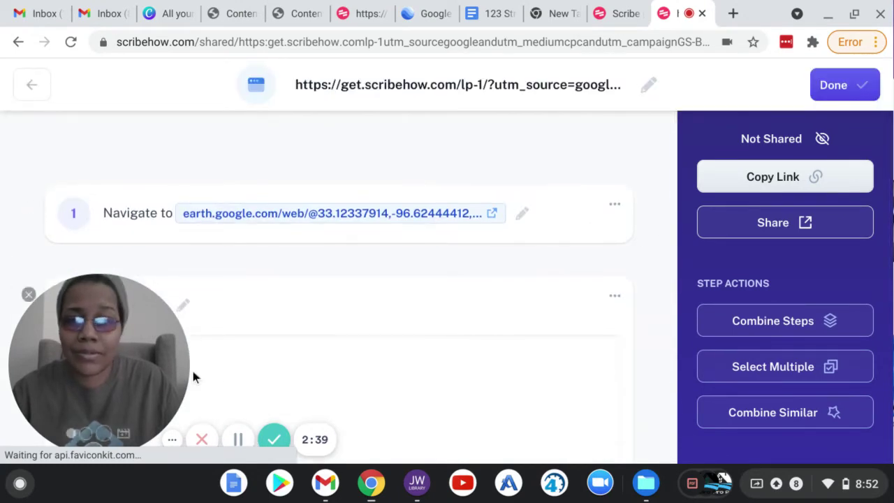
drag(126, 356, 830, 356)
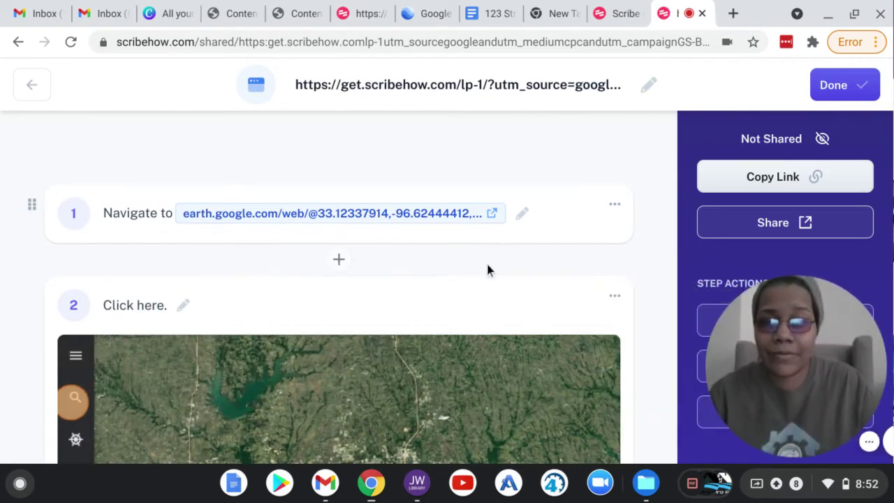
scroll(509, 269, up, 5)
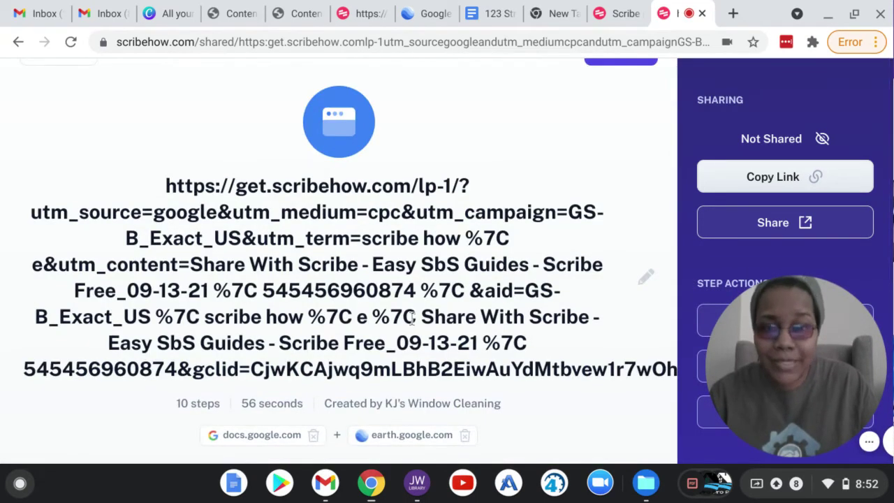
click(649, 279)
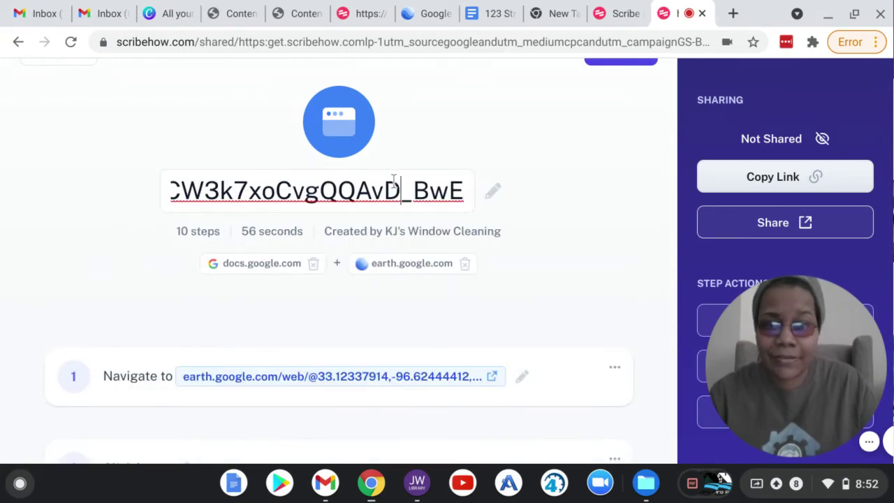
key(ctrl+a)
text(This is a h)
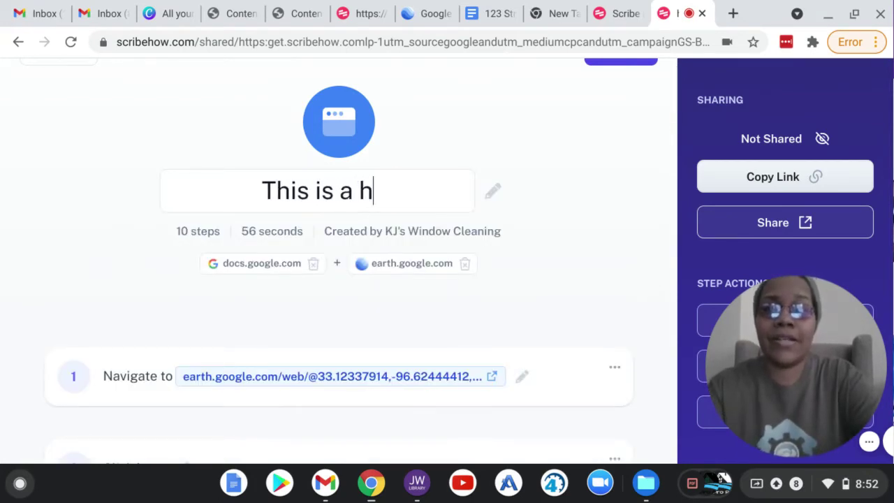
key(BackSpace)
text(thes)
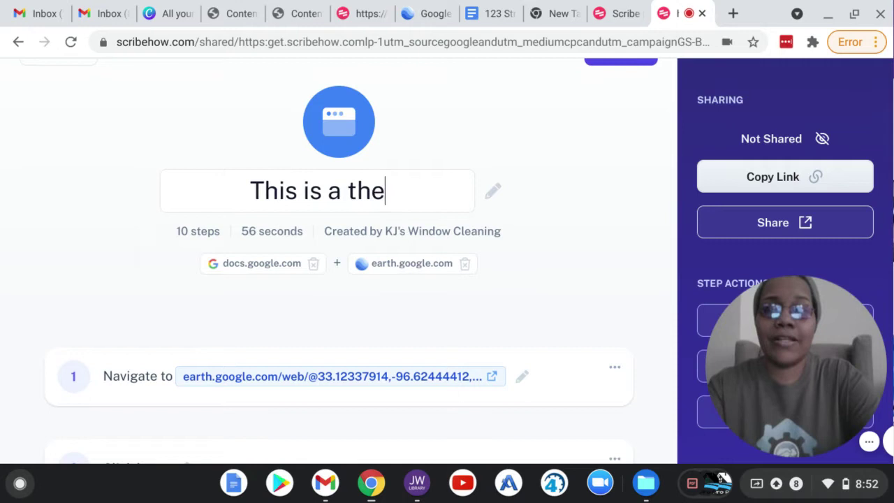
key(BackSpace)
key(BackSpace)
key(BackSpace)
text(est ")
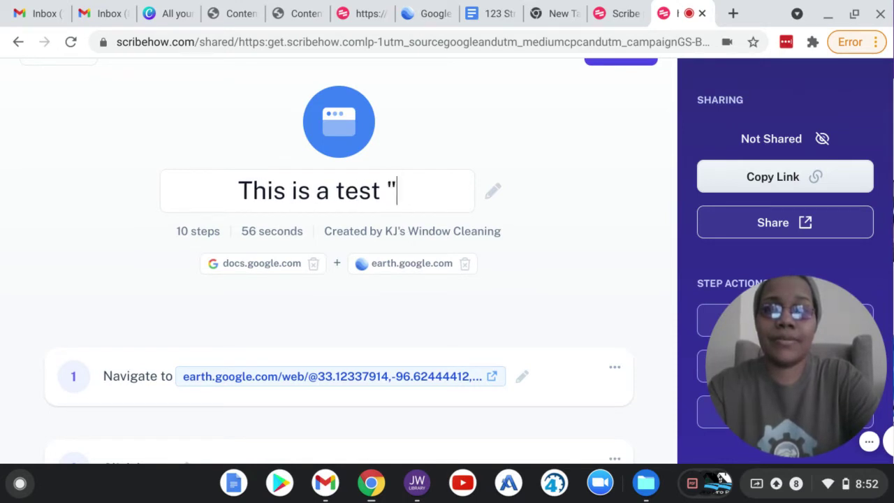
text(How to" SOP)
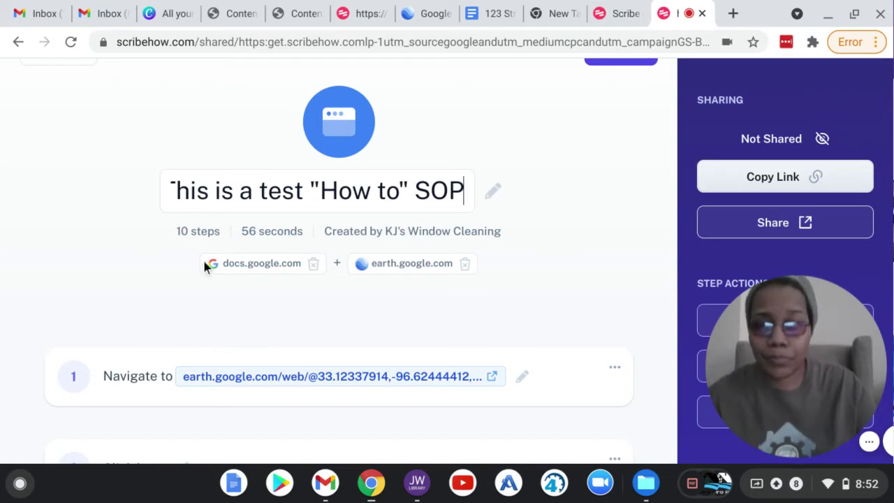
click(173, 234)
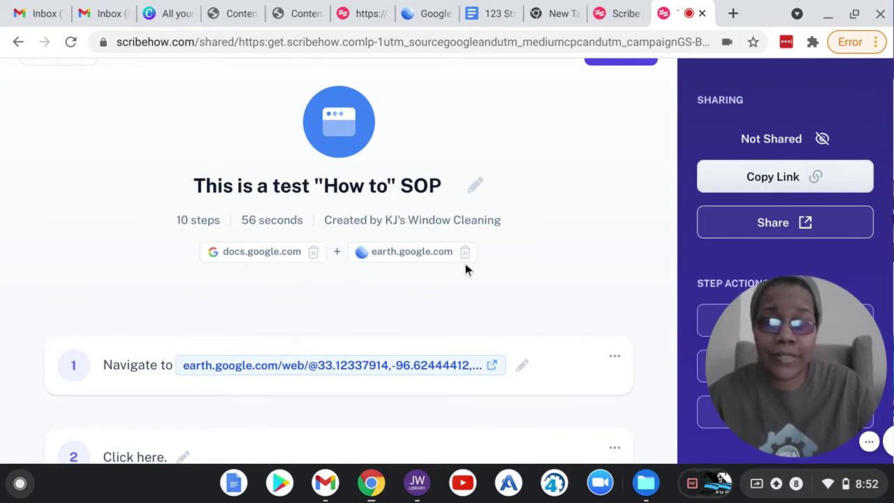
- Add the sentence "You can add more details here." after "Click here." in the description of guide step 3
scroll(352, 270, down, 5)
scroll(346, 255, up, 1)
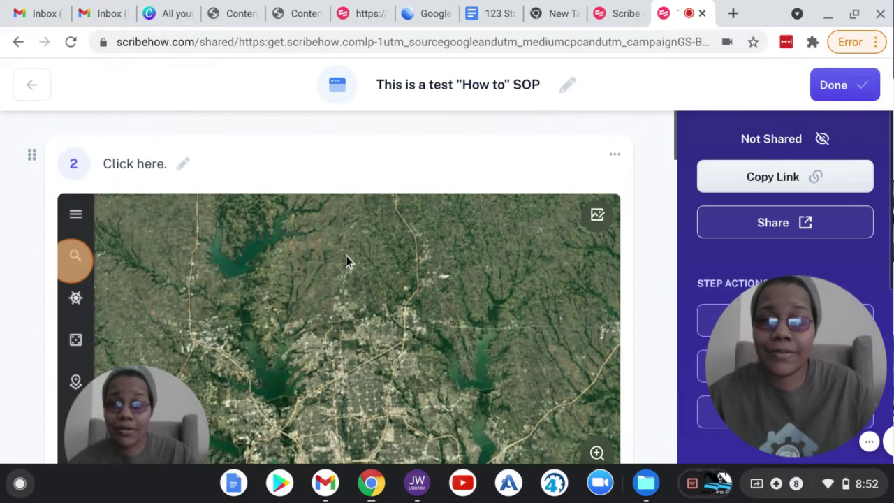
scroll(344, 255, up, 2)
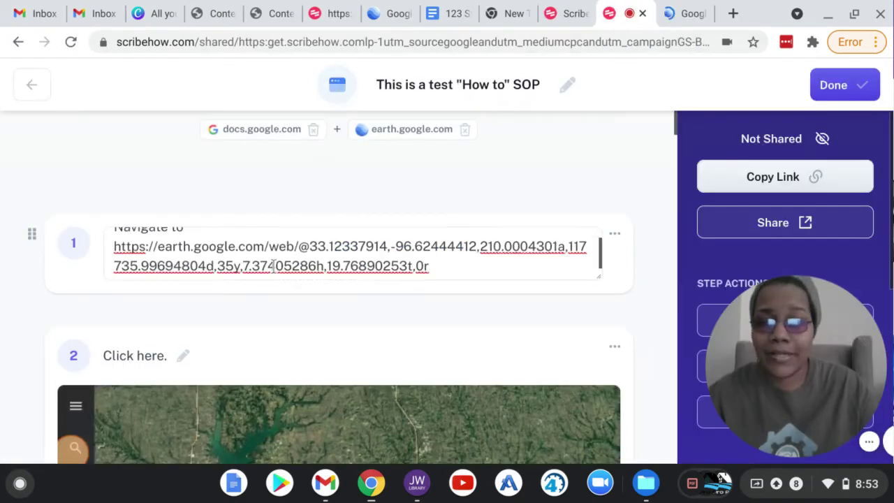
scroll(19, 322, down, 2)
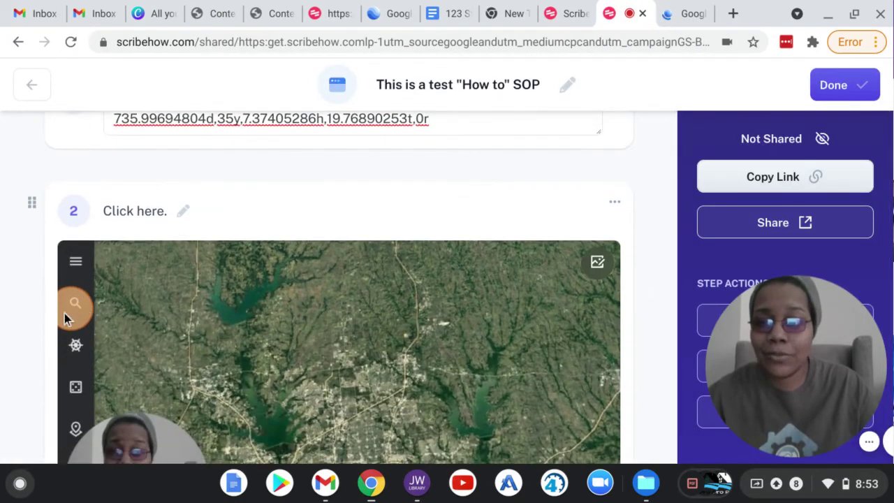
scroll(46, 300, down, 2)
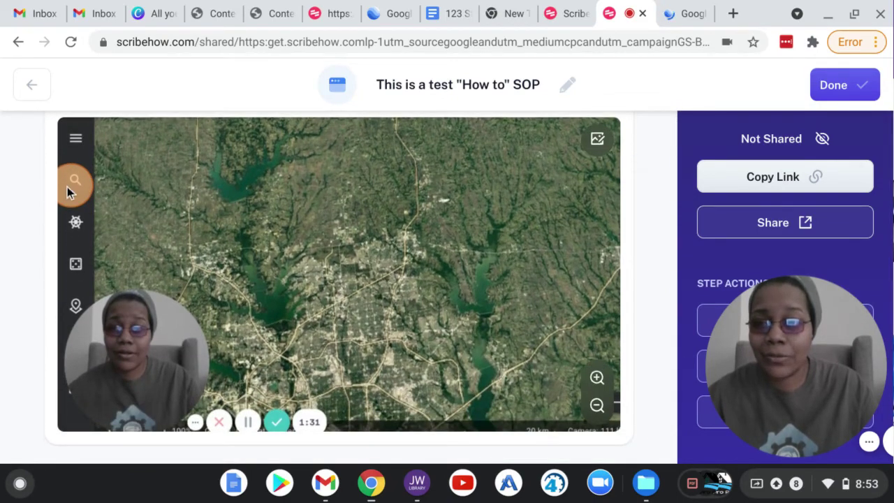
scroll(32, 258, down, 5)
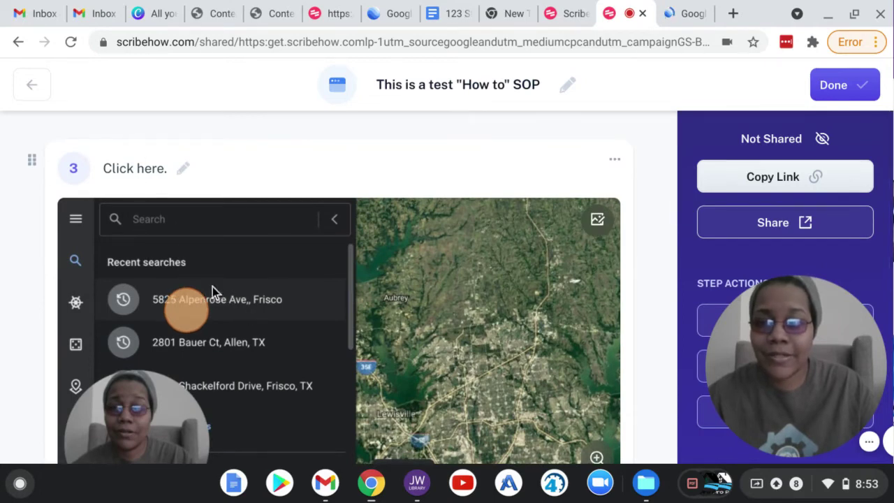
click(171, 155)
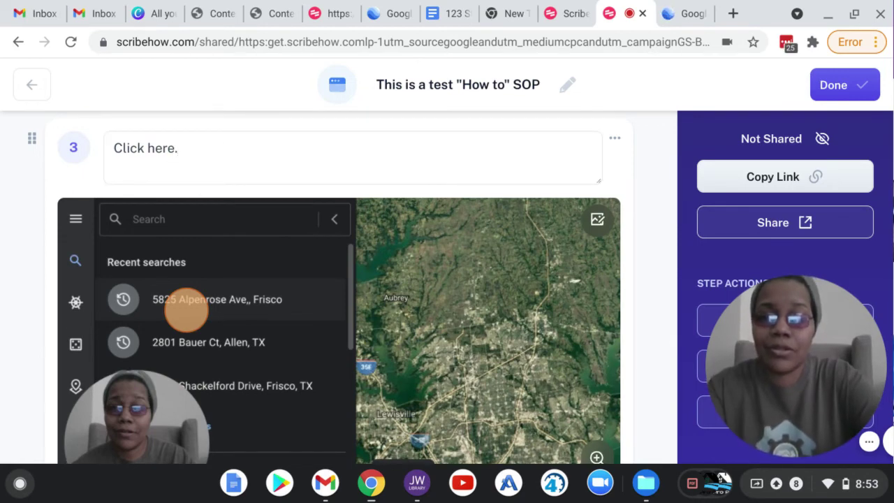
text(You can add)
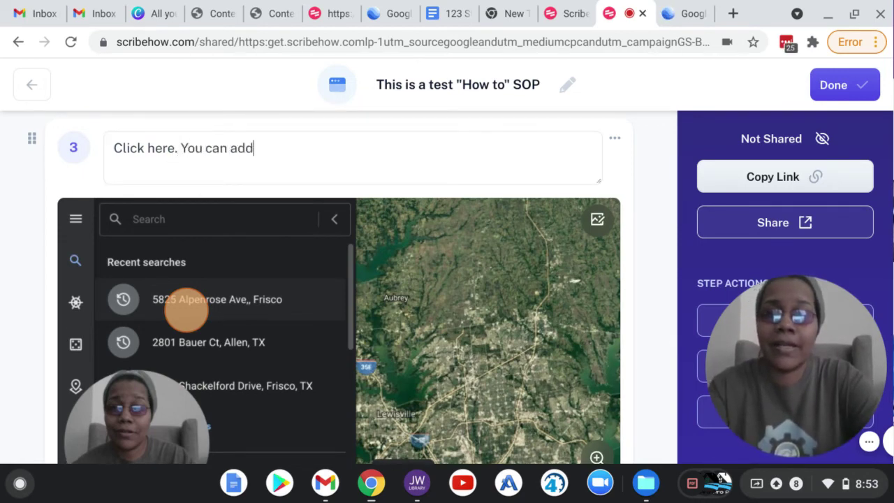
text( more details here.)
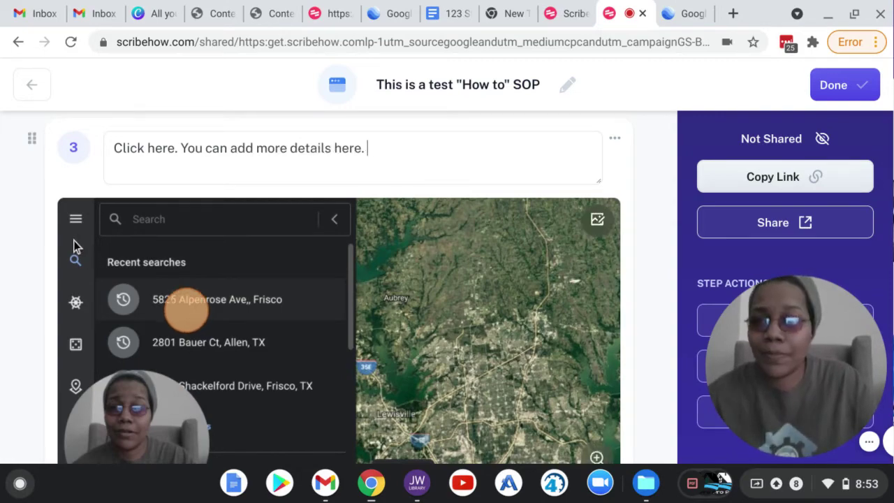
- Permanently delete guide step 4, the "Click here." step showing the aerial view of the searched address
scroll(42, 209, down, 5)
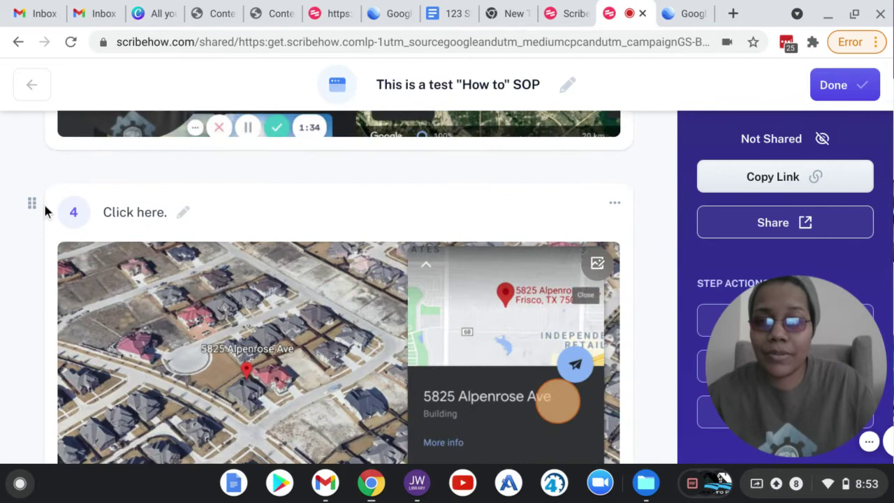
scroll(243, 293, down, 2)
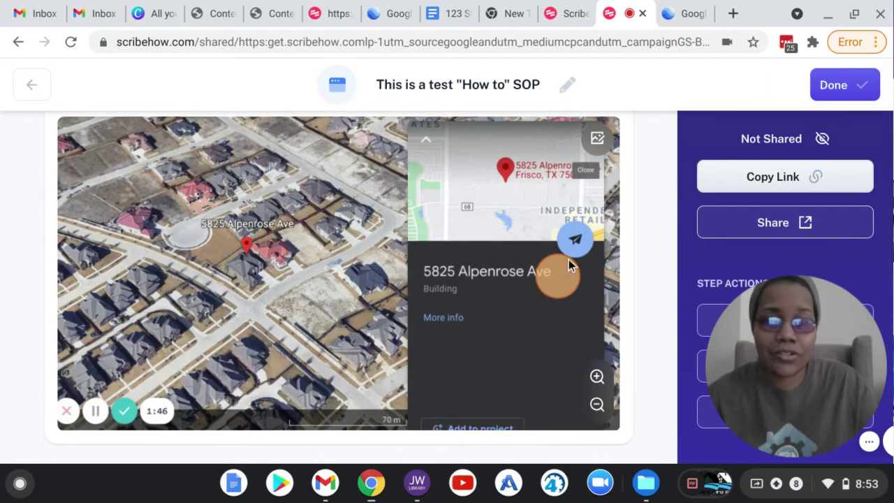
scroll(315, 202, down, 1)
scroll(314, 198, up, 1)
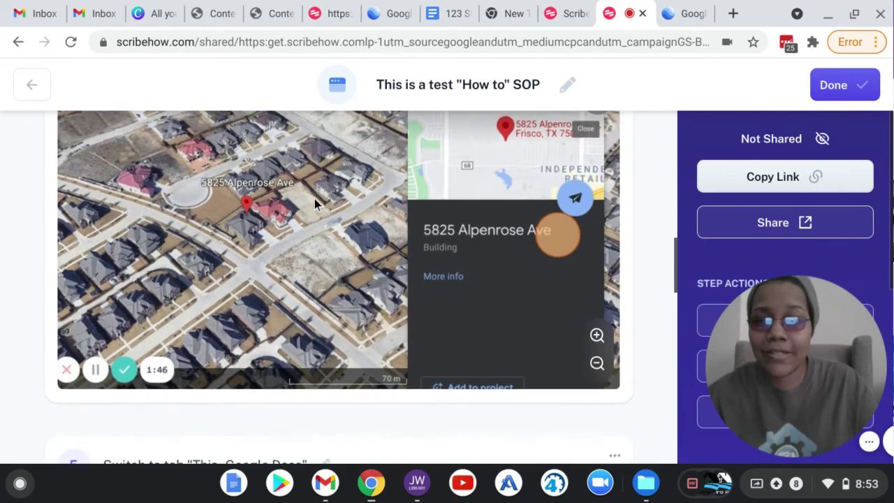
scroll(321, 200, up, 2)
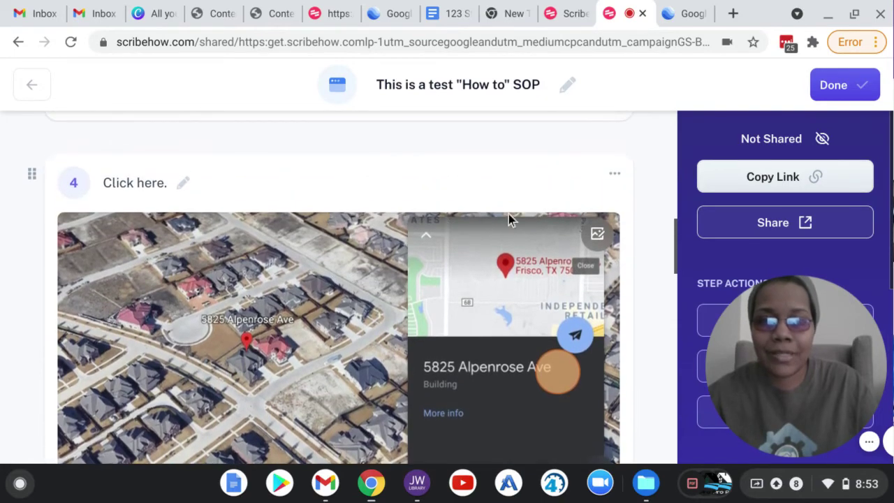
click(615, 174)
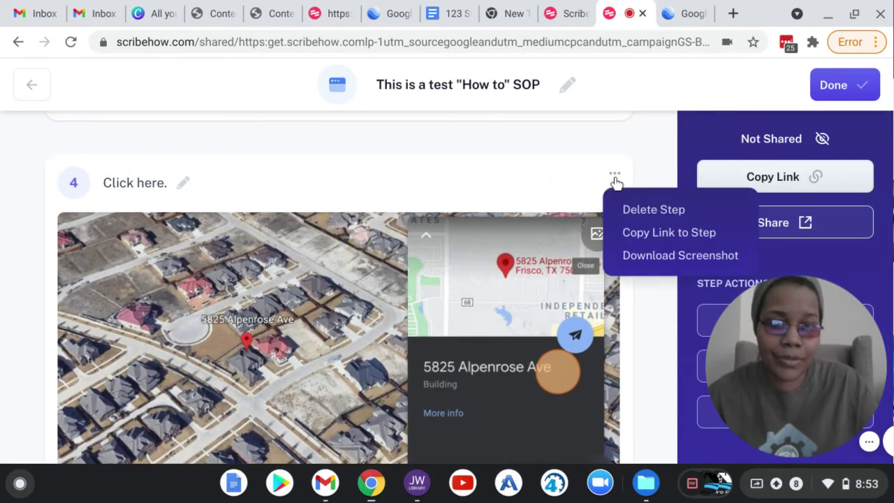
click(642, 212)
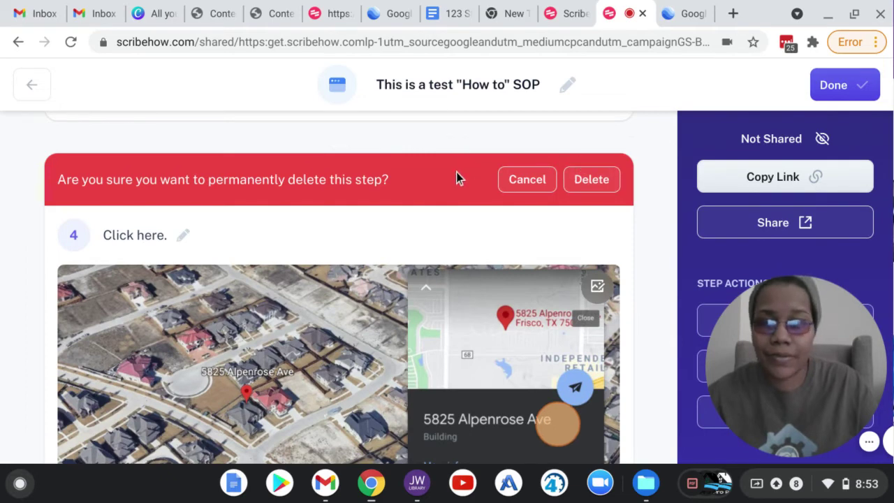
key(Return)
- Add "You can change or update this" after "Click this text field." in the description of guide step 5
scroll(153, 231, down, 2)
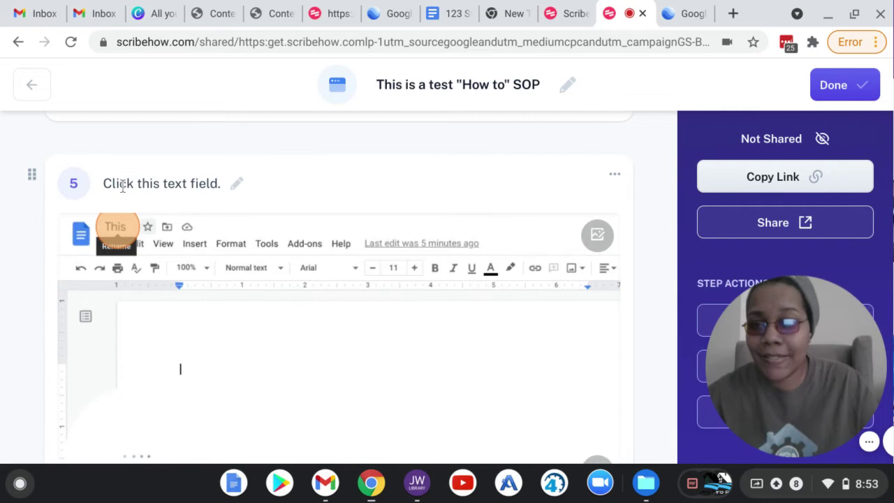
click(221, 190)
text(You can change or upda)
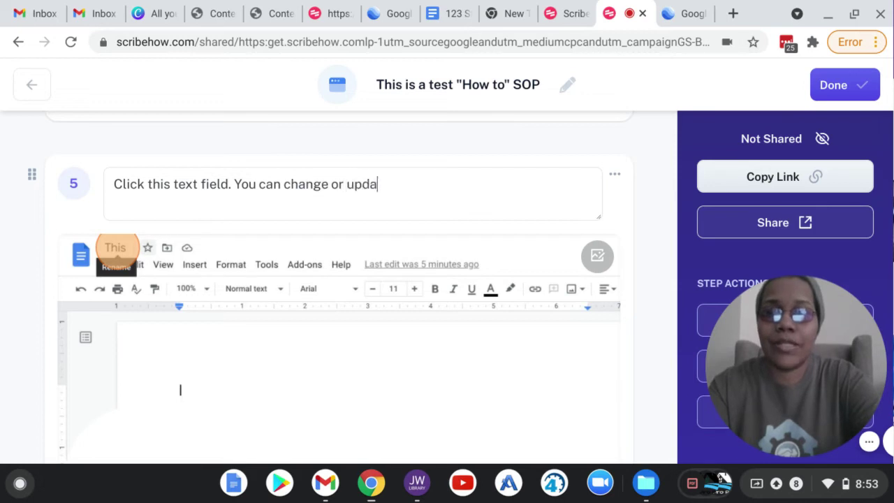
text(te this)
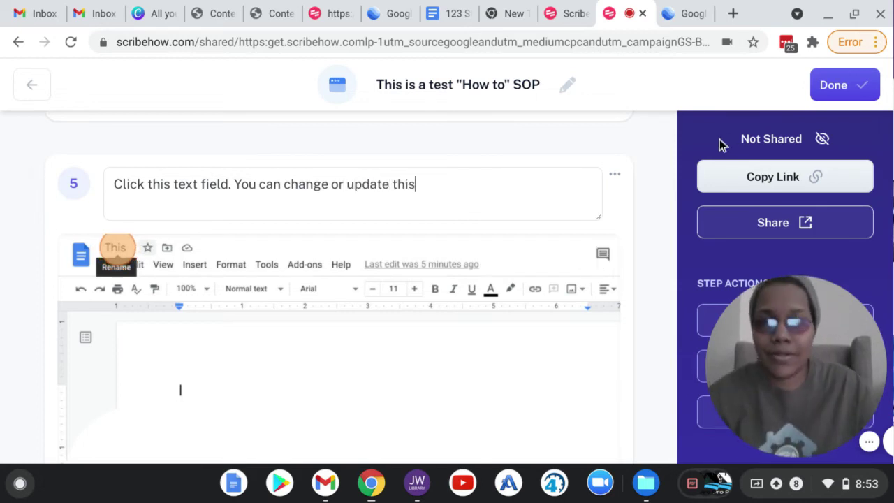
- Check the remaining guide steps through step 9 and copy the guide's link from its sharing settings
scroll(436, 258, down, 15)
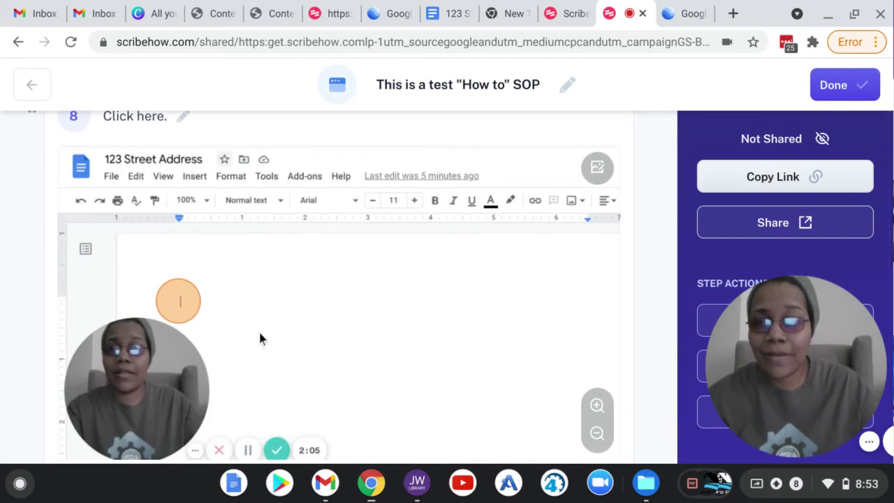
scroll(221, 307, down, 3)
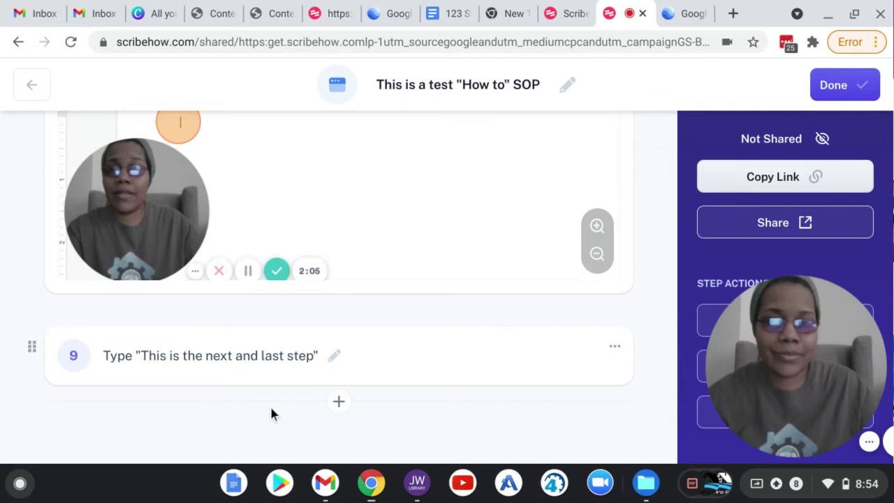
scroll(524, 315, up, 5)
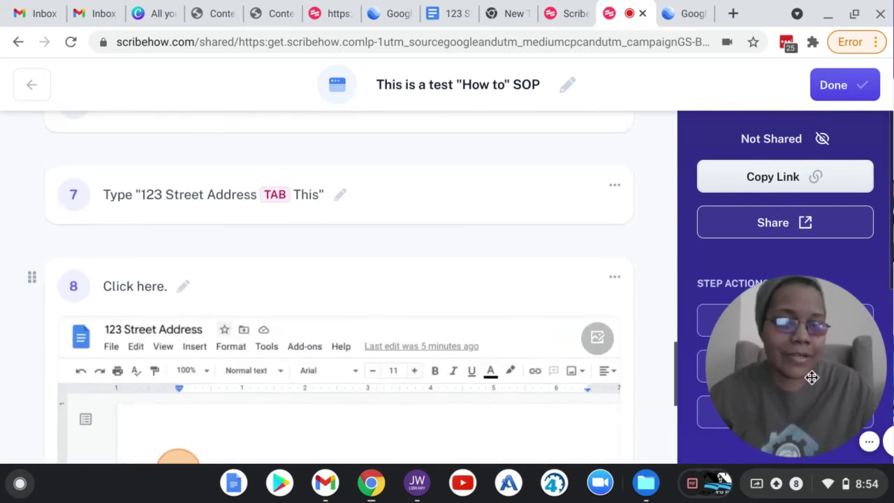
drag(812, 375, 95, 361)
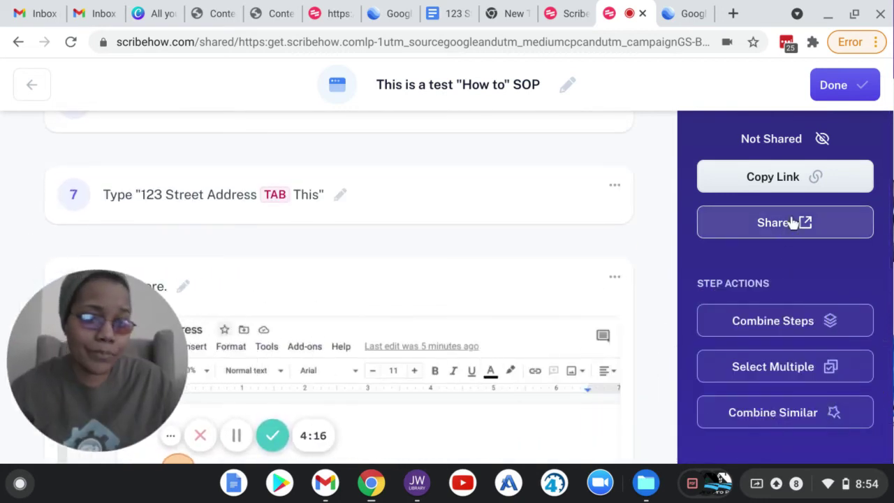
click(772, 222)
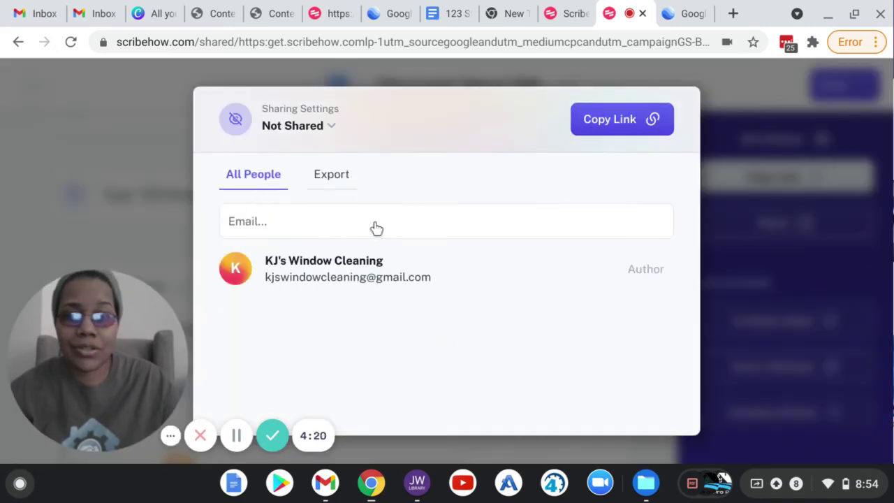
click(650, 132)
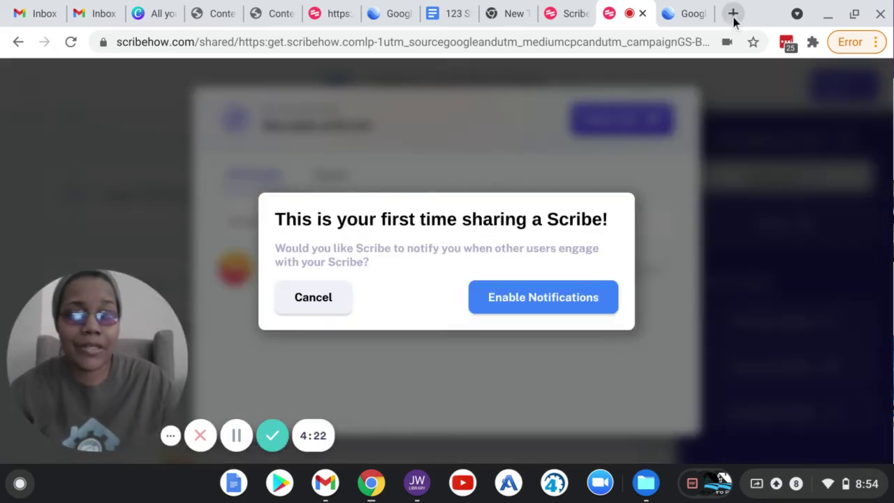
- Open the copied guide link in a new browser tab and look through the shared guide's steps
click(732, 14)
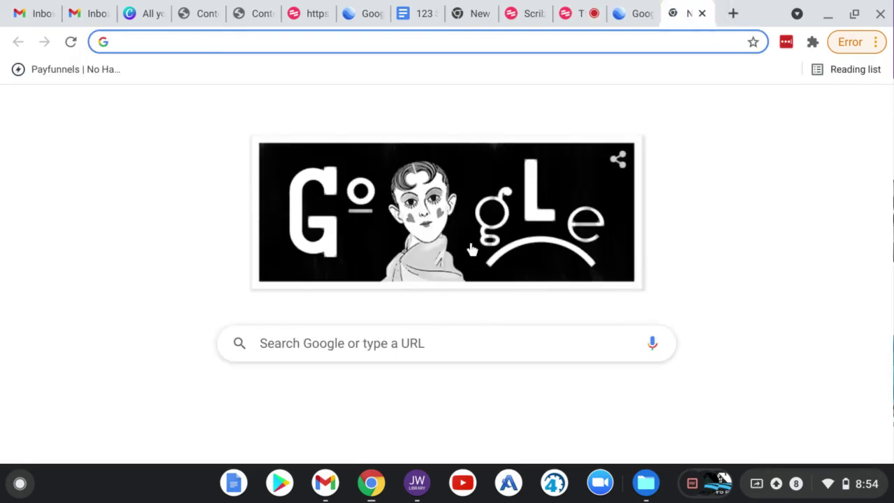
key(ctrl+v)
key(Return)
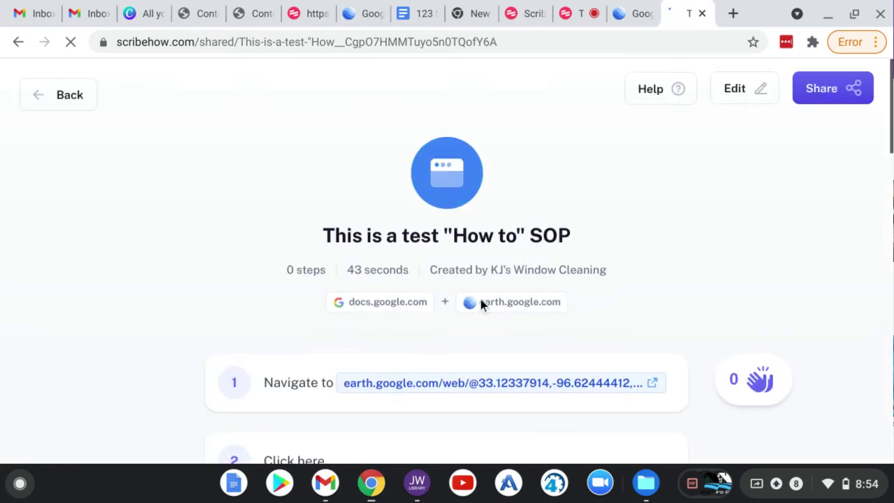
scroll(479, 296, down, 4)
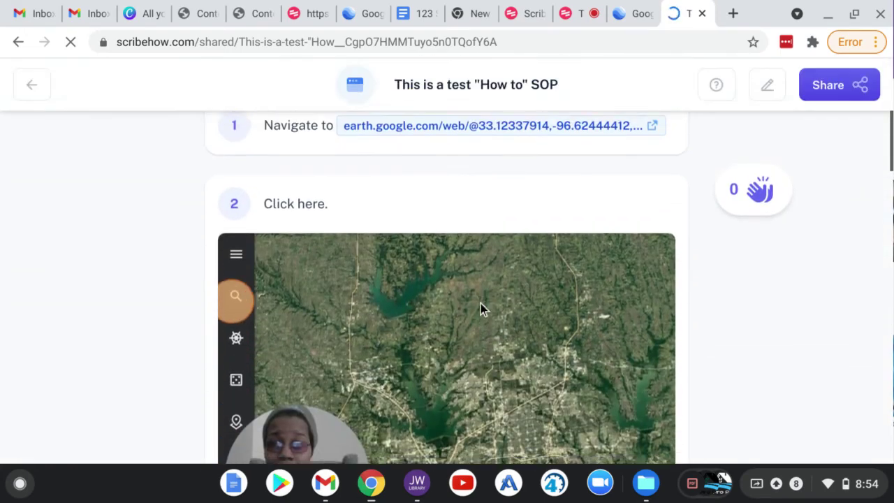
scroll(480, 308, down, 6)
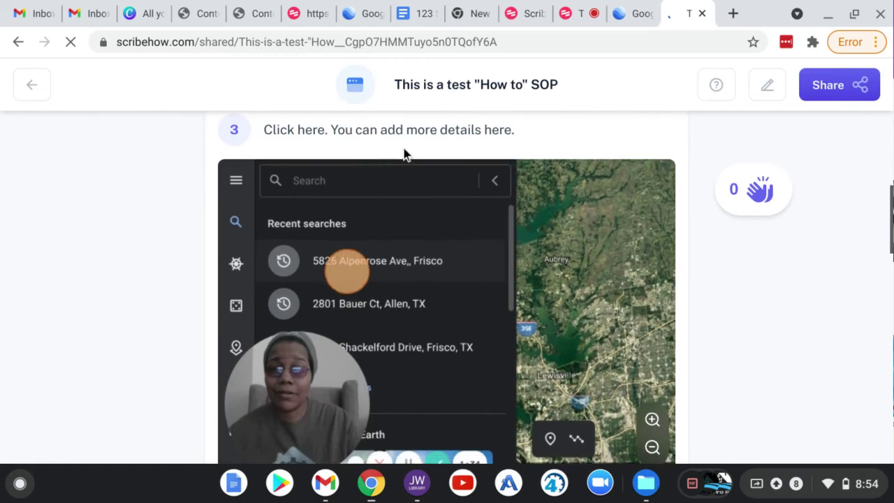
scroll(471, 224, down, 9)
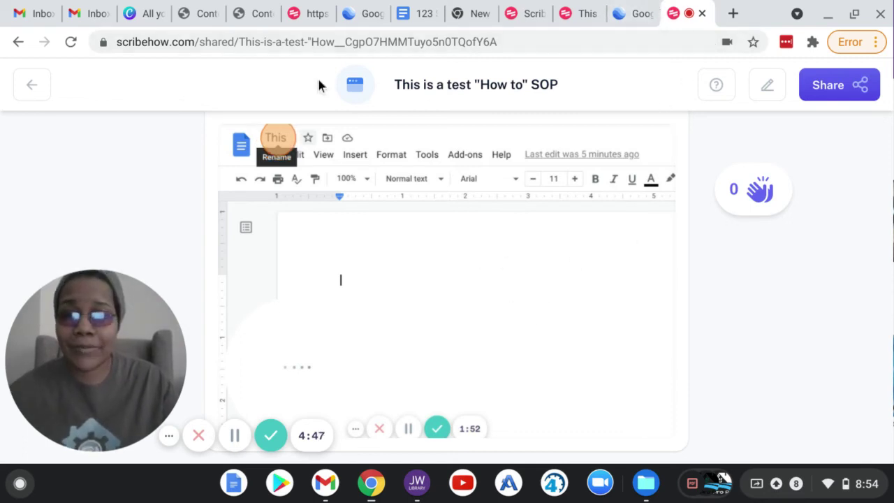
drag(196, 41, 113, 44)
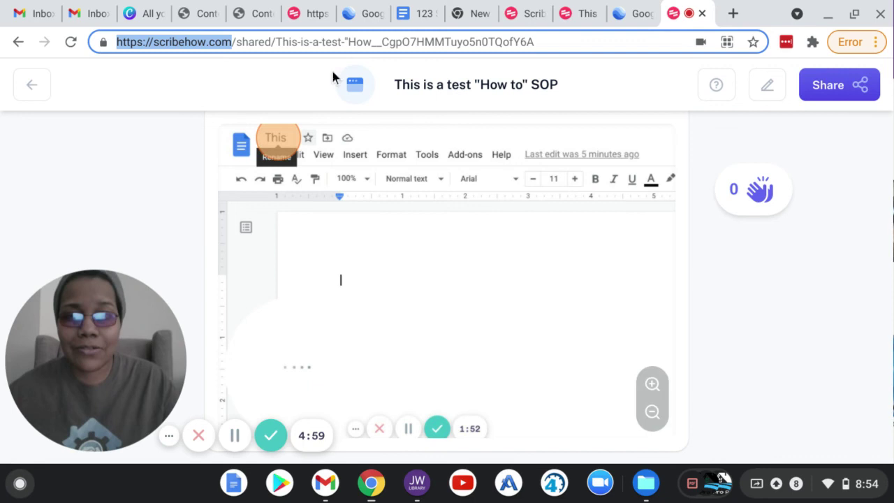
click(235, 43)
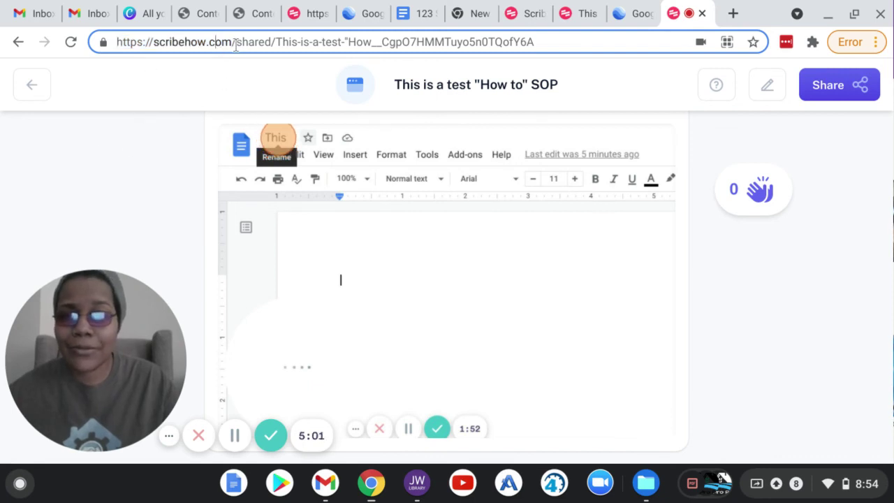